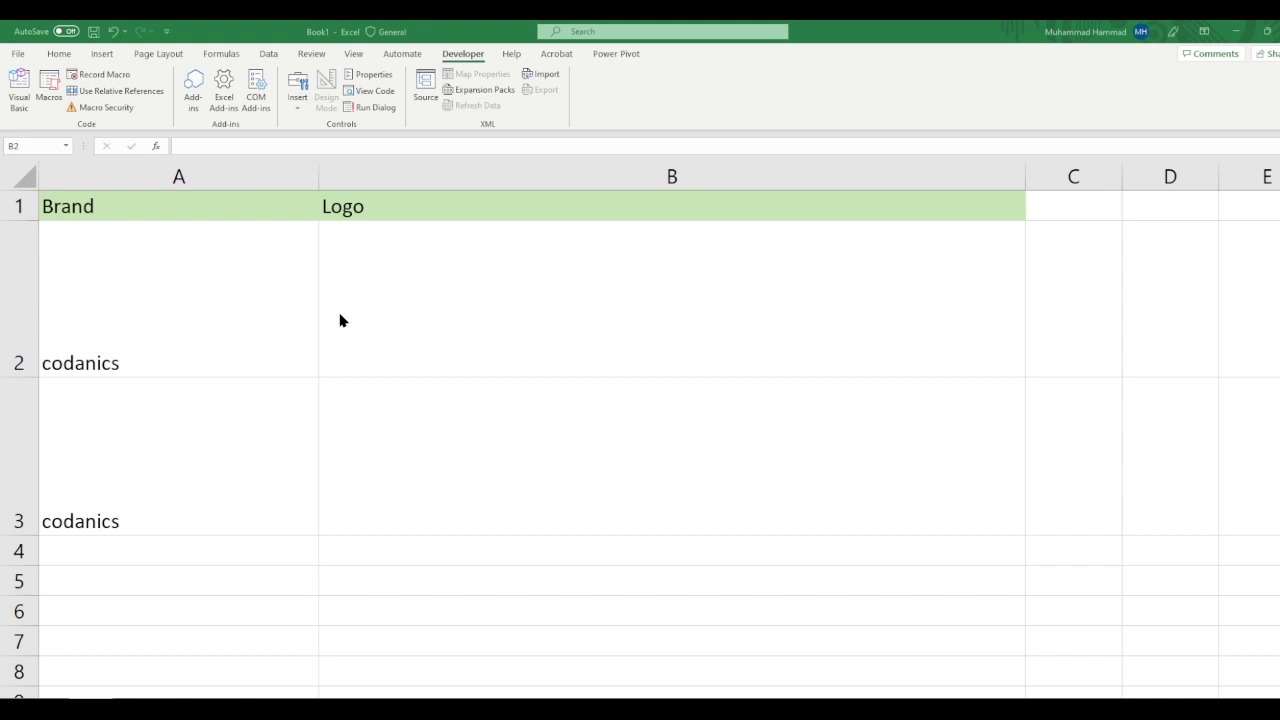
Step: Select cell B2 in the Logo column for the first codanics logo
left_click(366, 316)
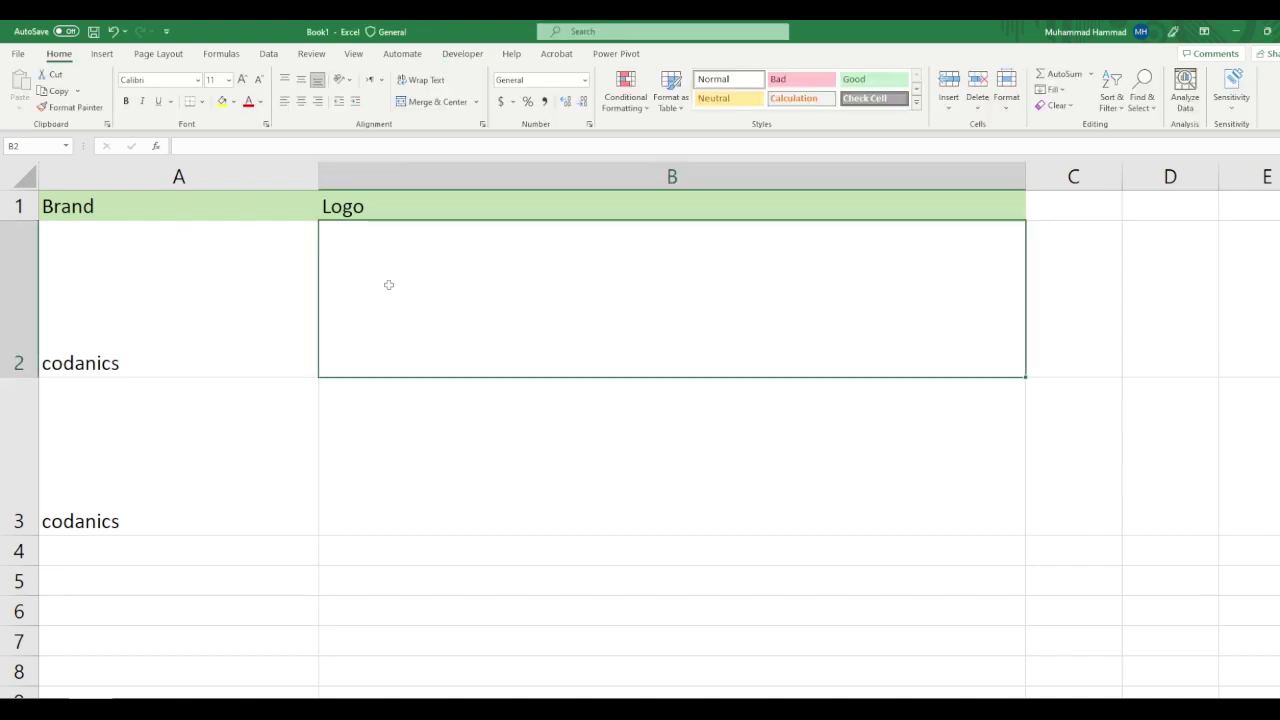
Step: Insert the whatsapp logo image from H:\CODANICS\Codanics LOGO\Logo into the sheet
left_click(102, 54)
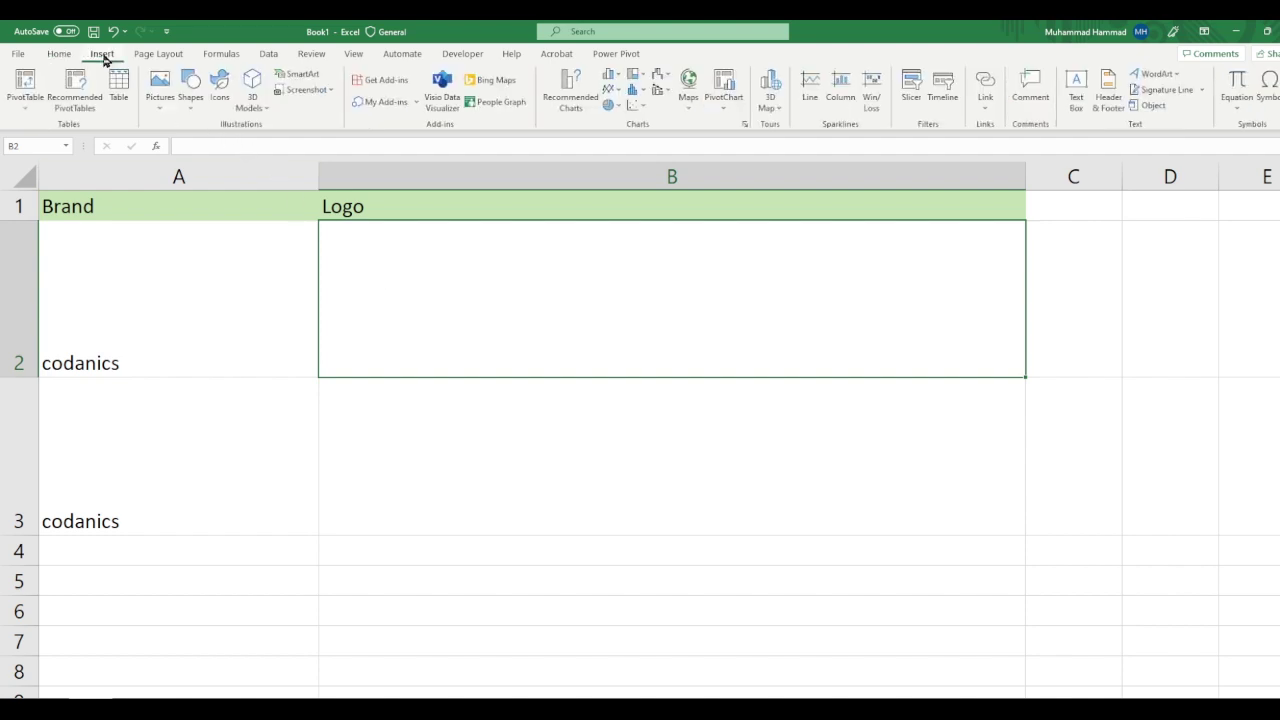
left_click(160, 100)
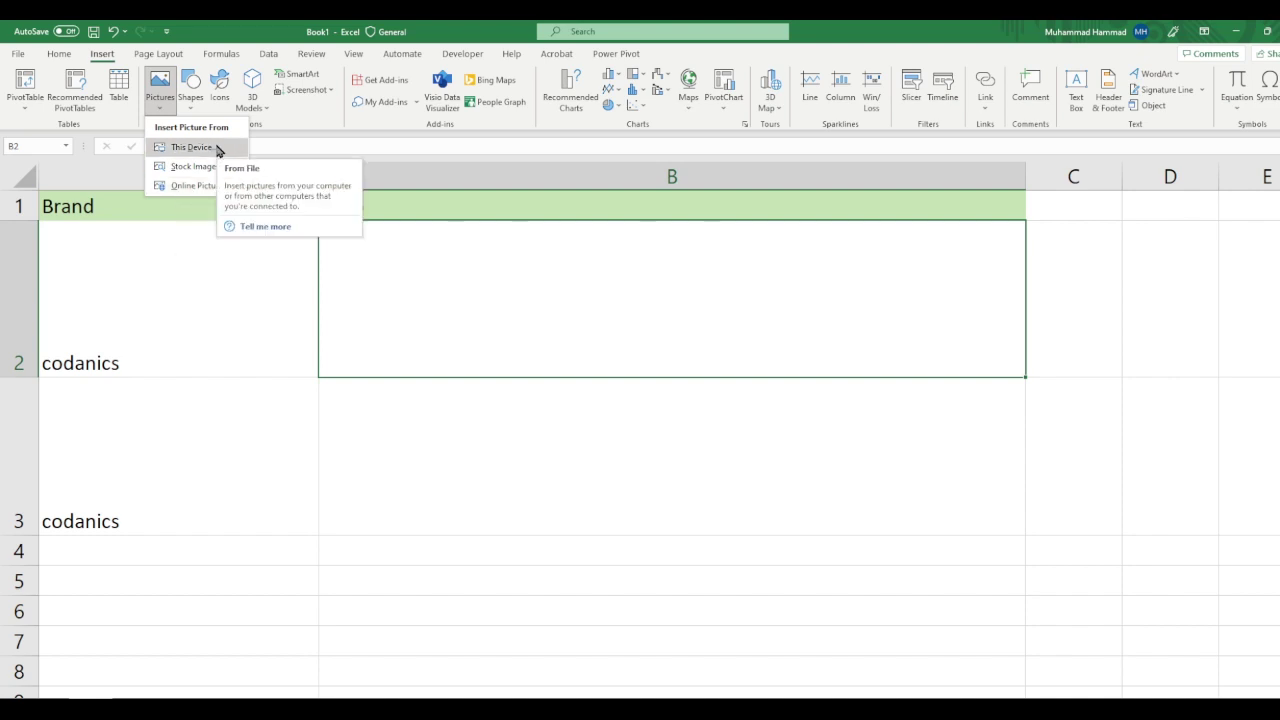
left_click(218, 150)
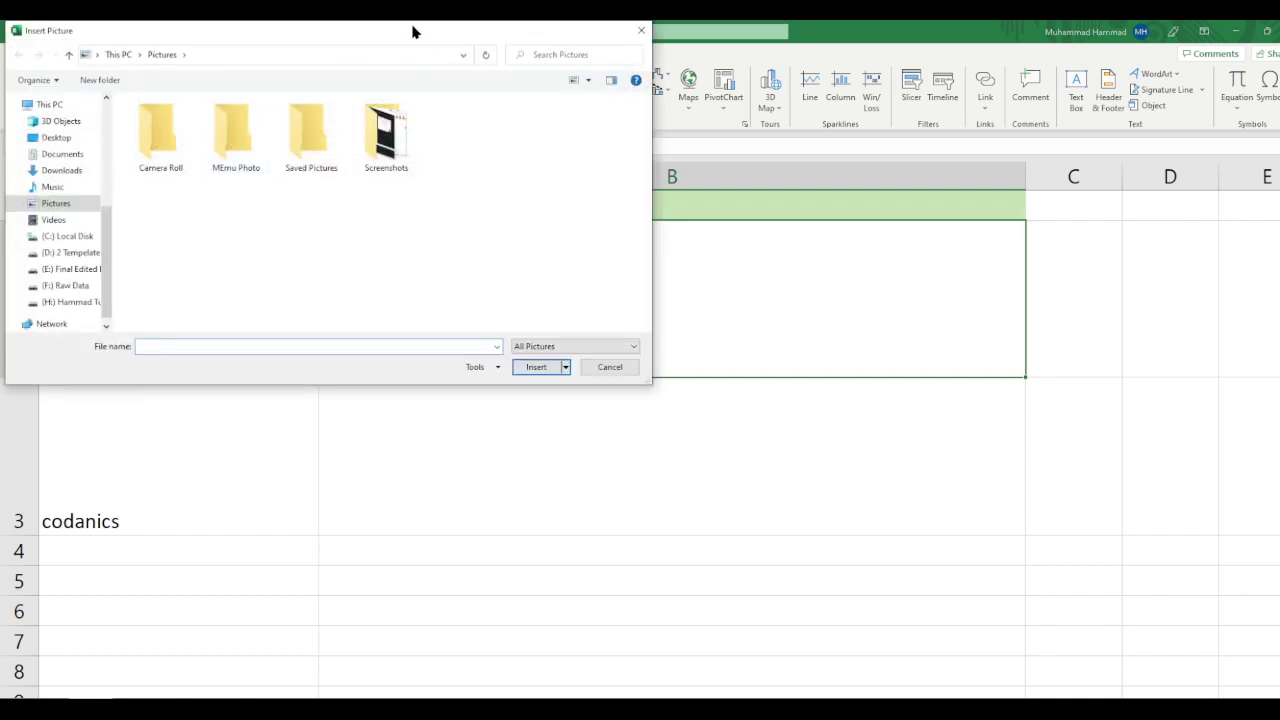
mouse_move(416, 33)
left_mouse_down()
mouse_move(725, 160)
mouse_move(859, 198)
left_mouse_up()
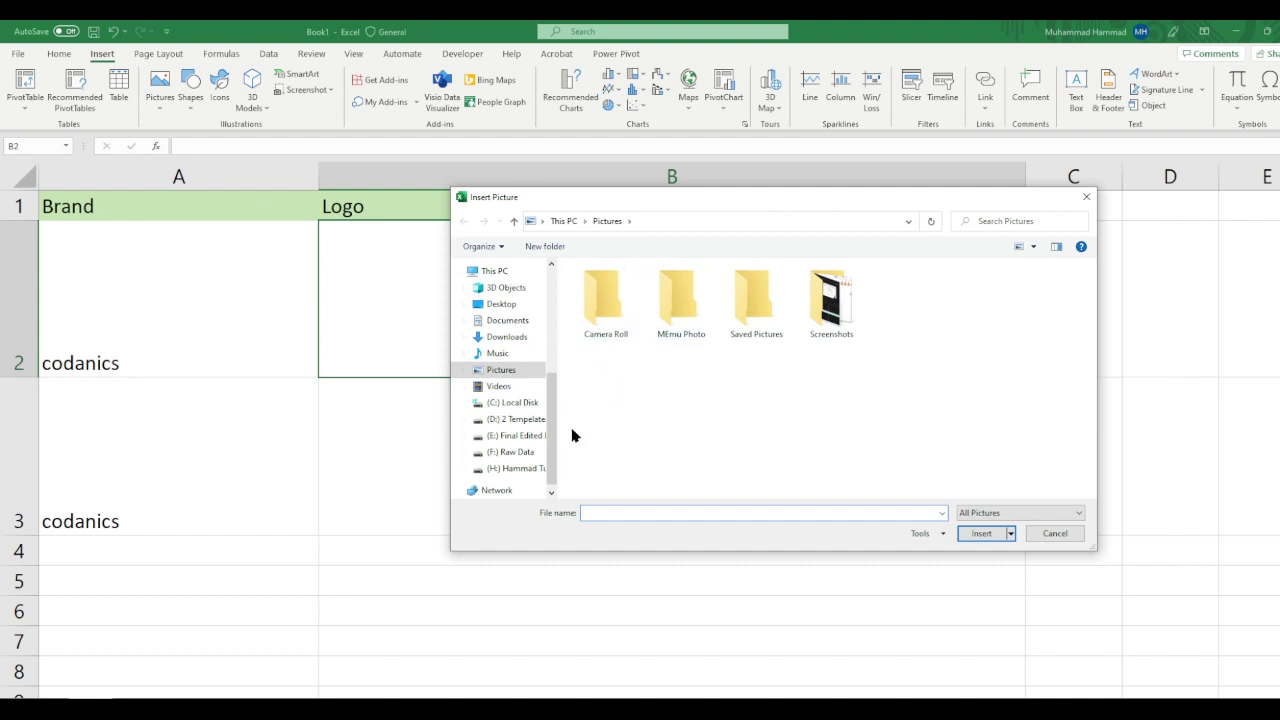
left_click(540, 467)
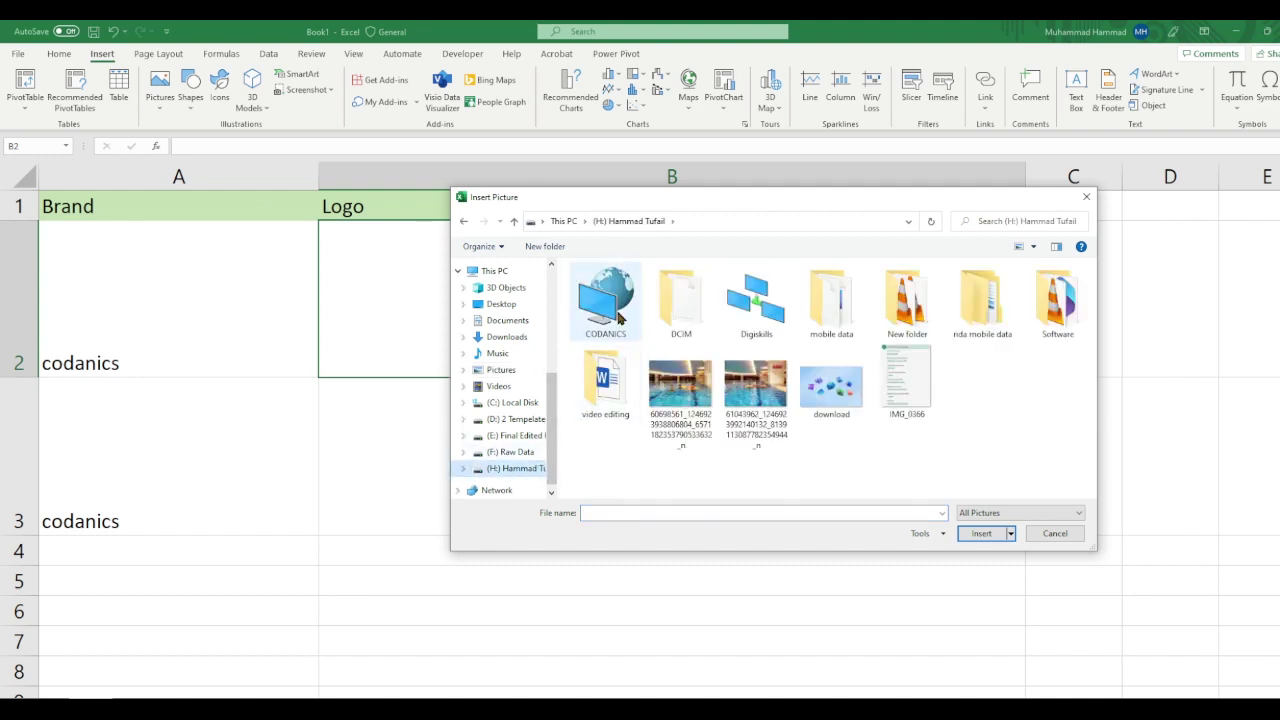
double_click(608, 298)
double_click(612, 287)
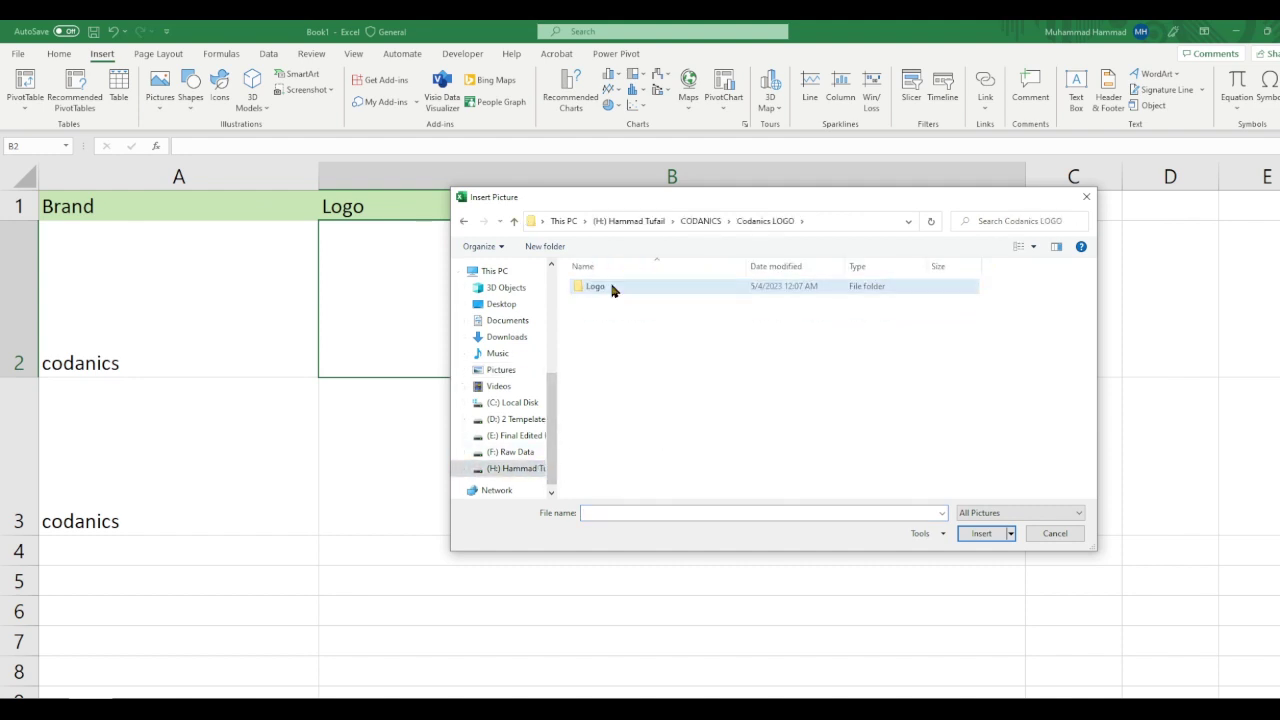
double_click(612, 287)
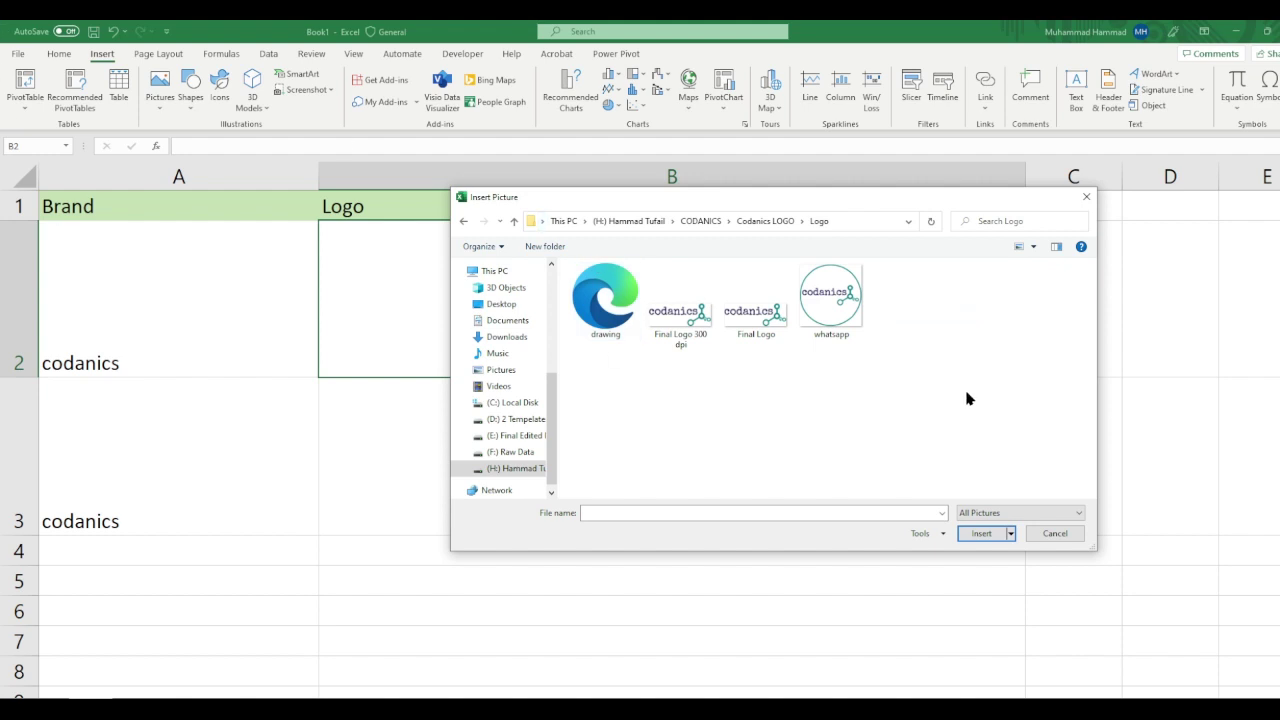
left_click(830, 298)
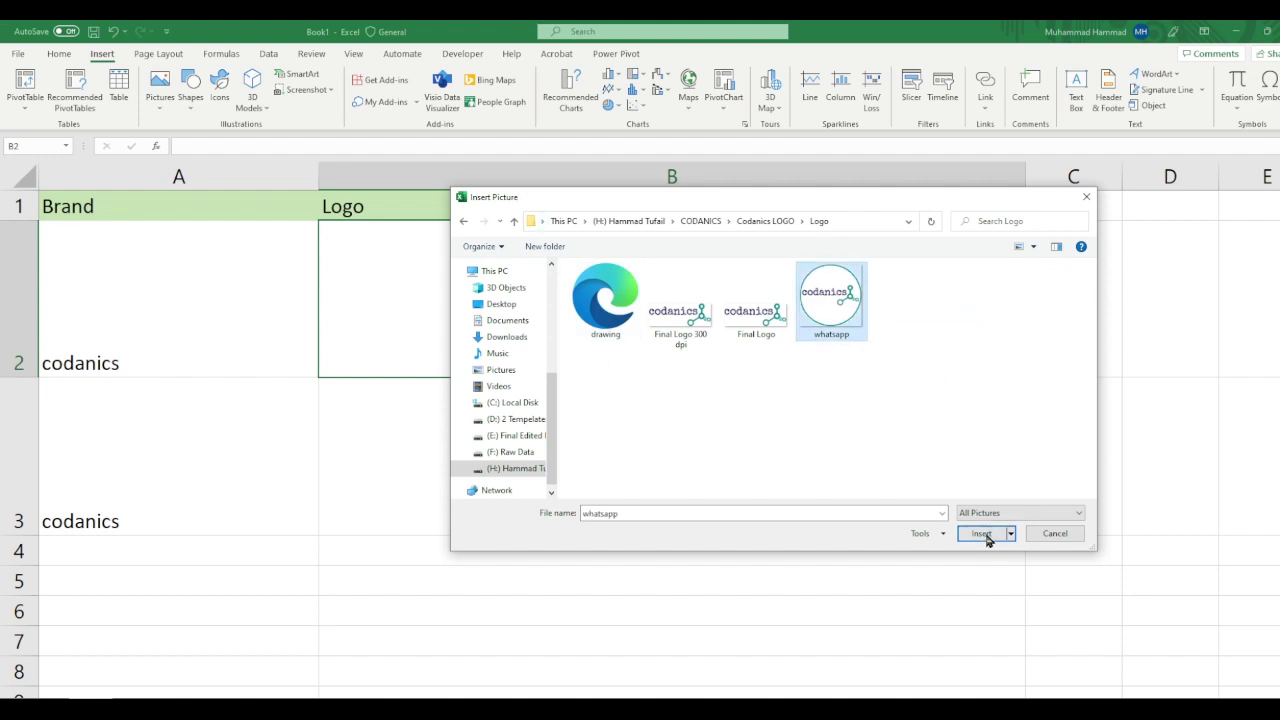
left_click(981, 533)
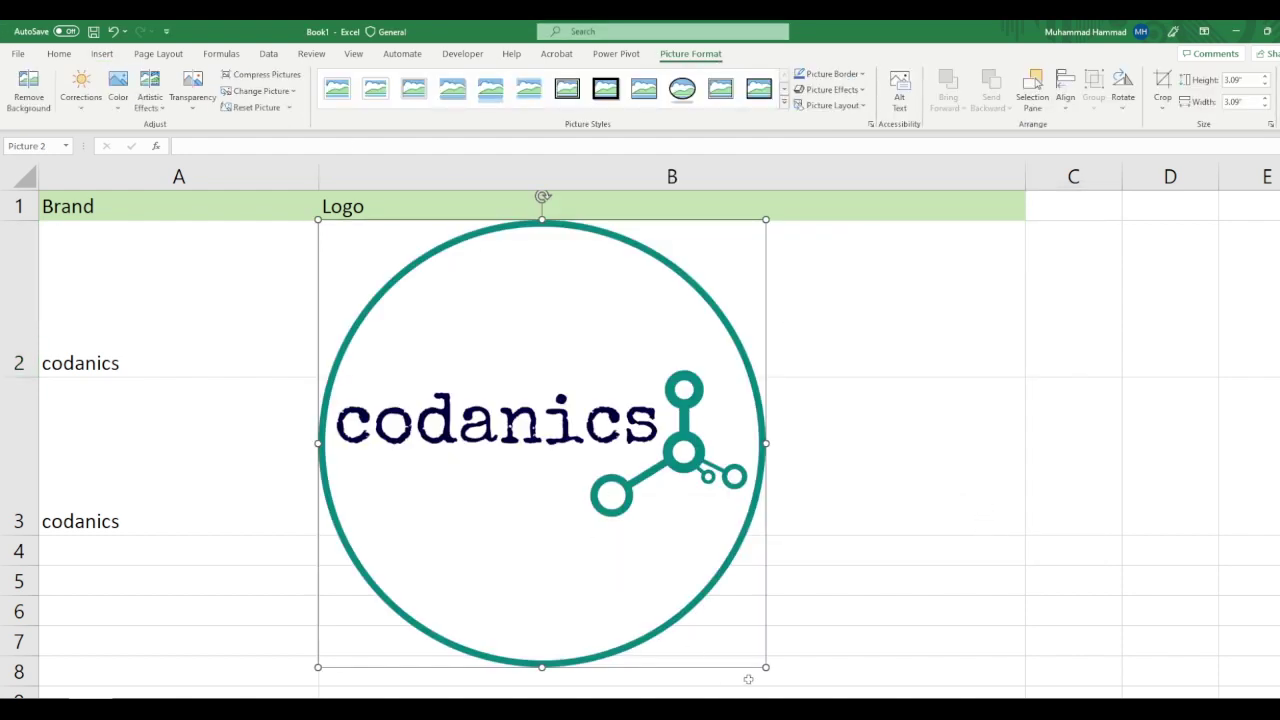
Step: Resize the logo to 0.86" by 0.86", fit it inside B2, and select B3
left_click_drag(764, 668, 429, 330)
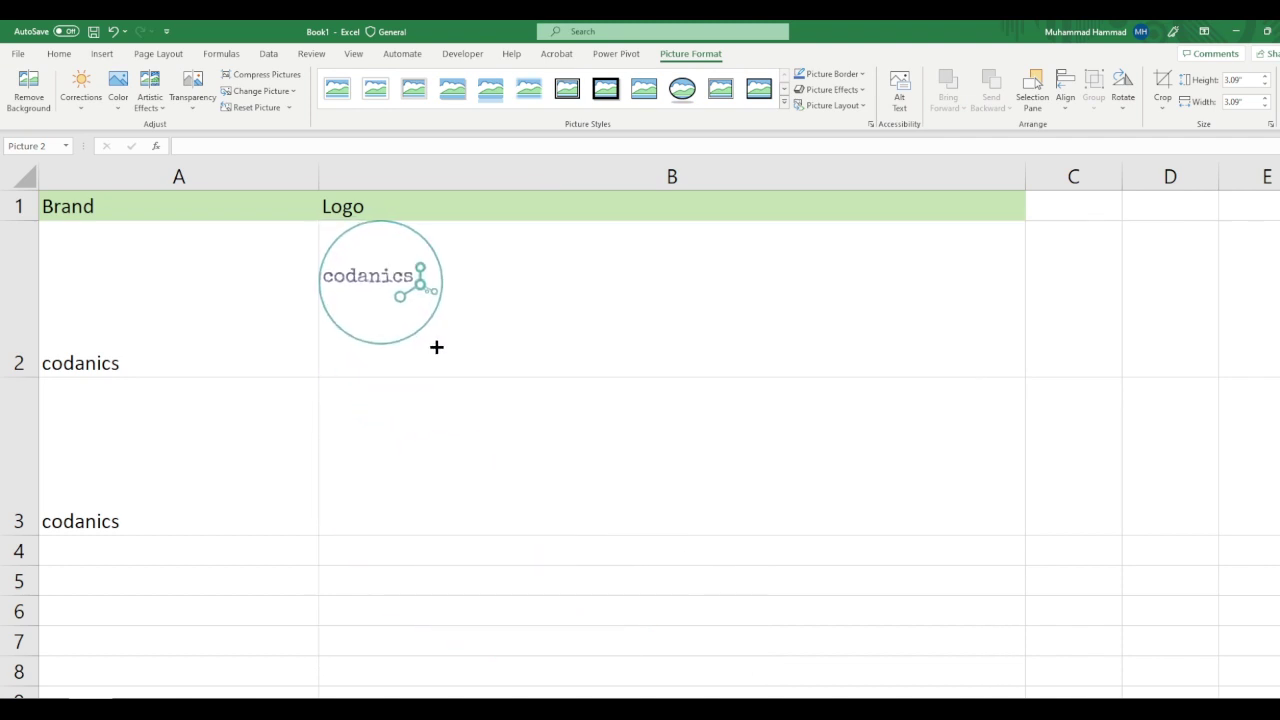
mouse_move(429, 330)
left_mouse_down()
mouse_move(443, 344)
mouse_move(547, 322)
left_mouse_up()
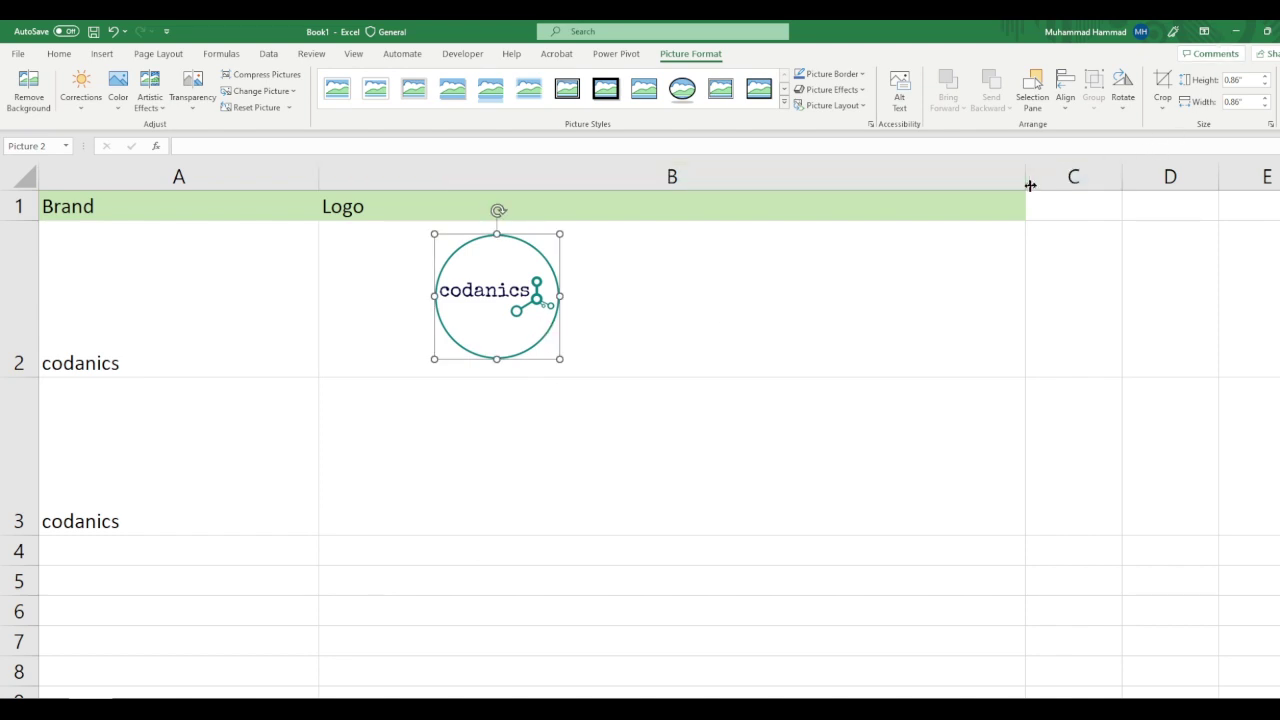
left_click_drag(520, 292, 514, 293)
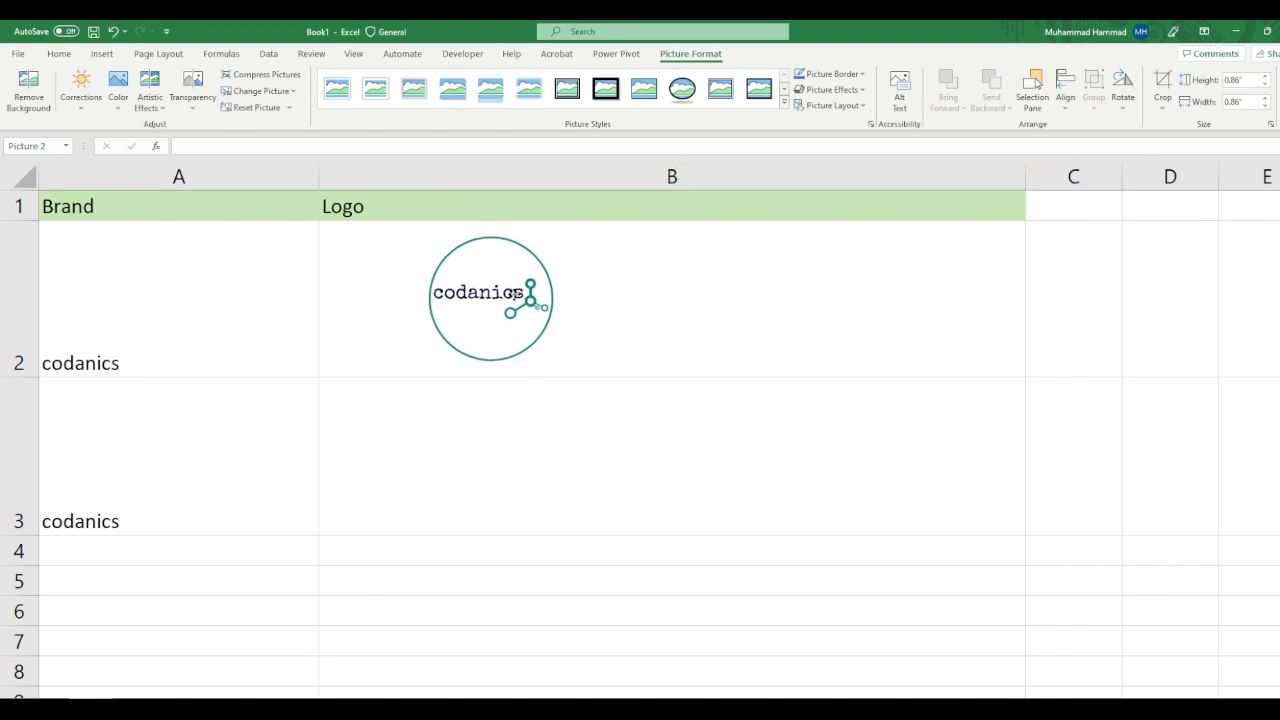
left_click(759, 295)
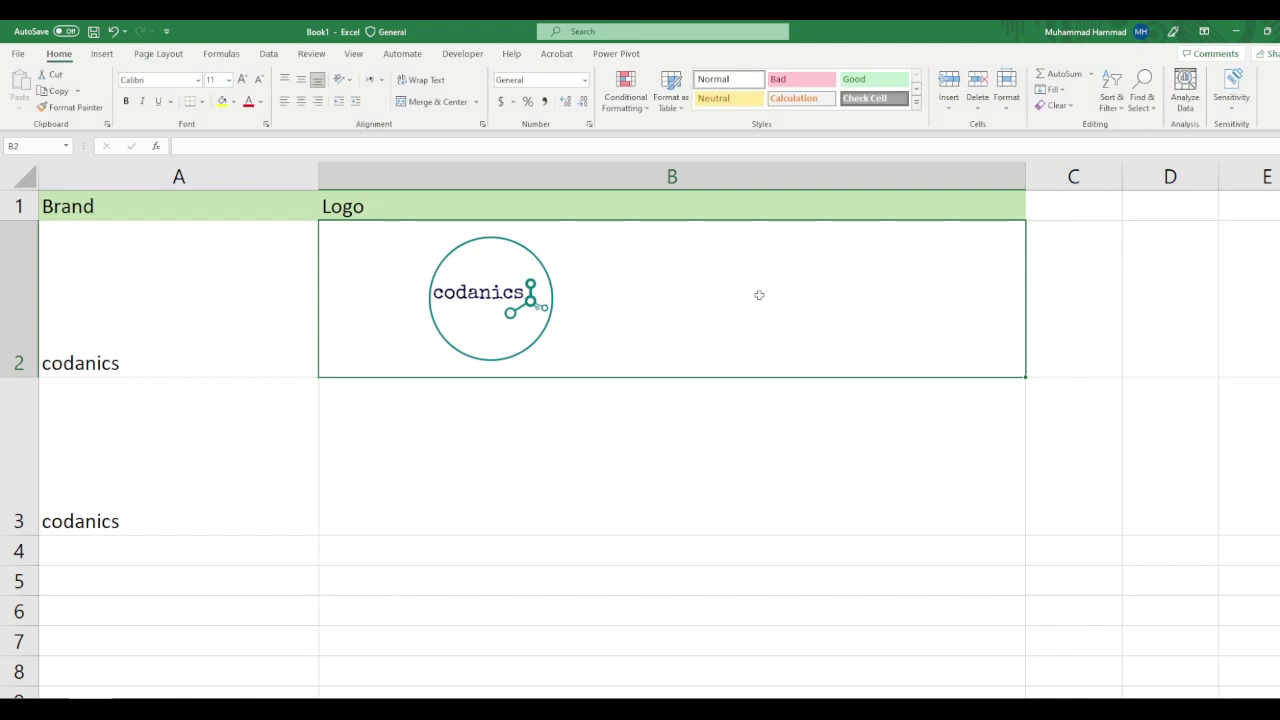
left_click(443, 443)
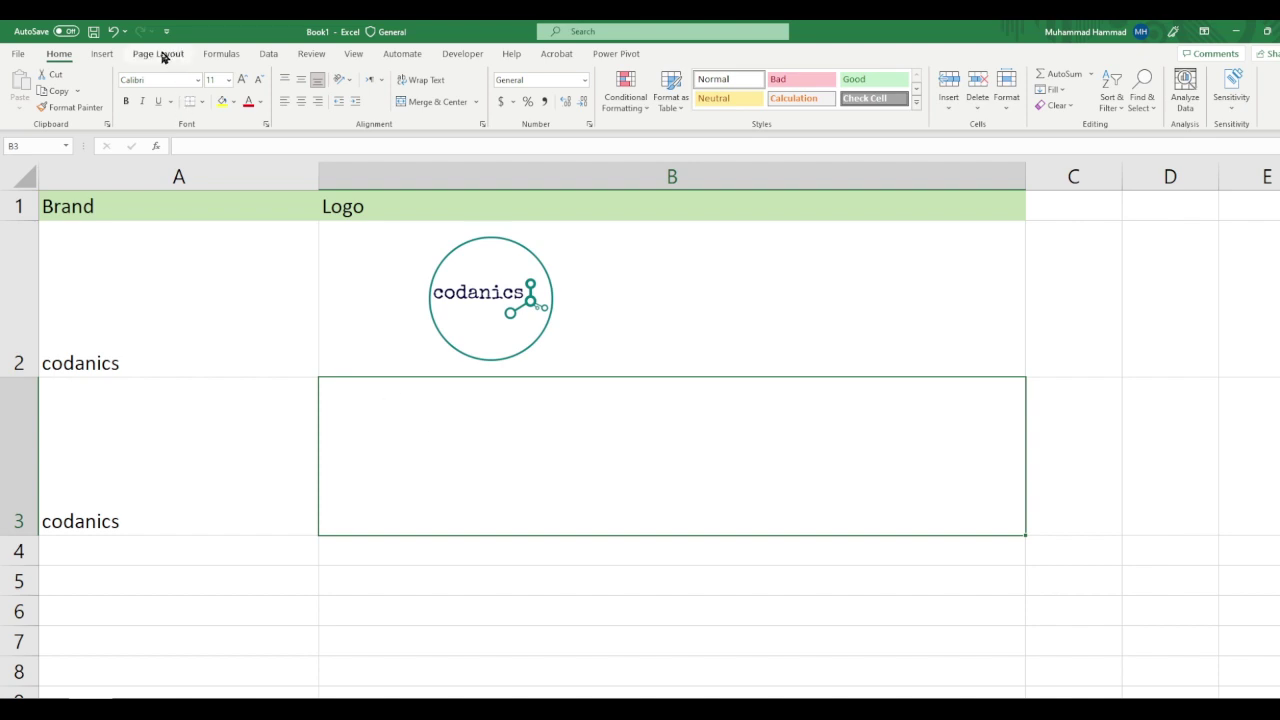
Step: Insert the Final Logo 300 dpi image from this device into the sheet
left_click(104, 54)
left_click(160, 92)
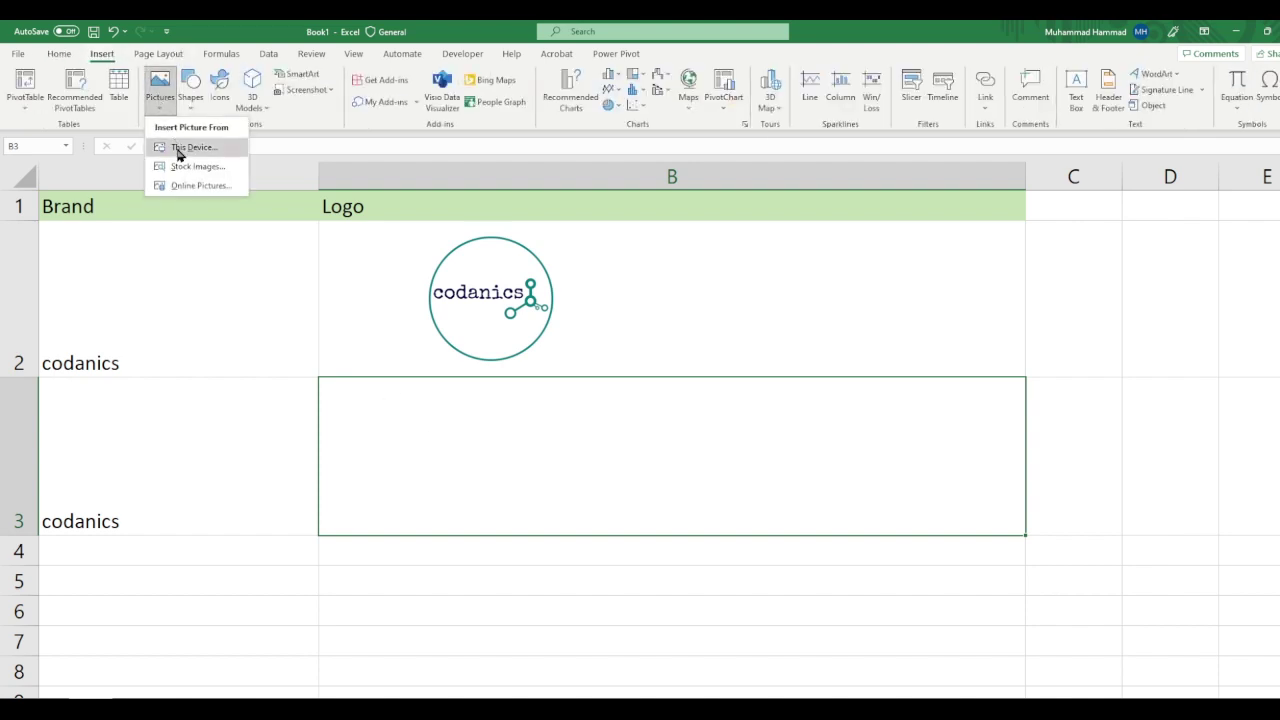
left_click(180, 150)
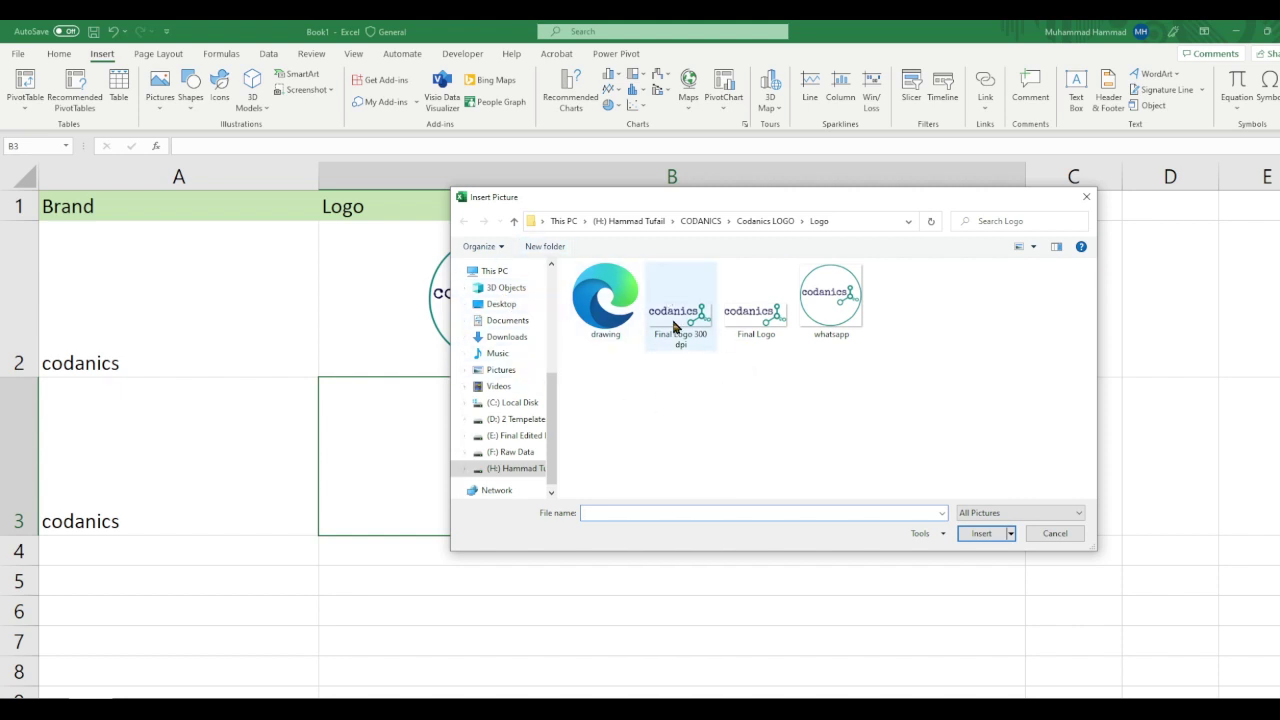
left_click(676, 326)
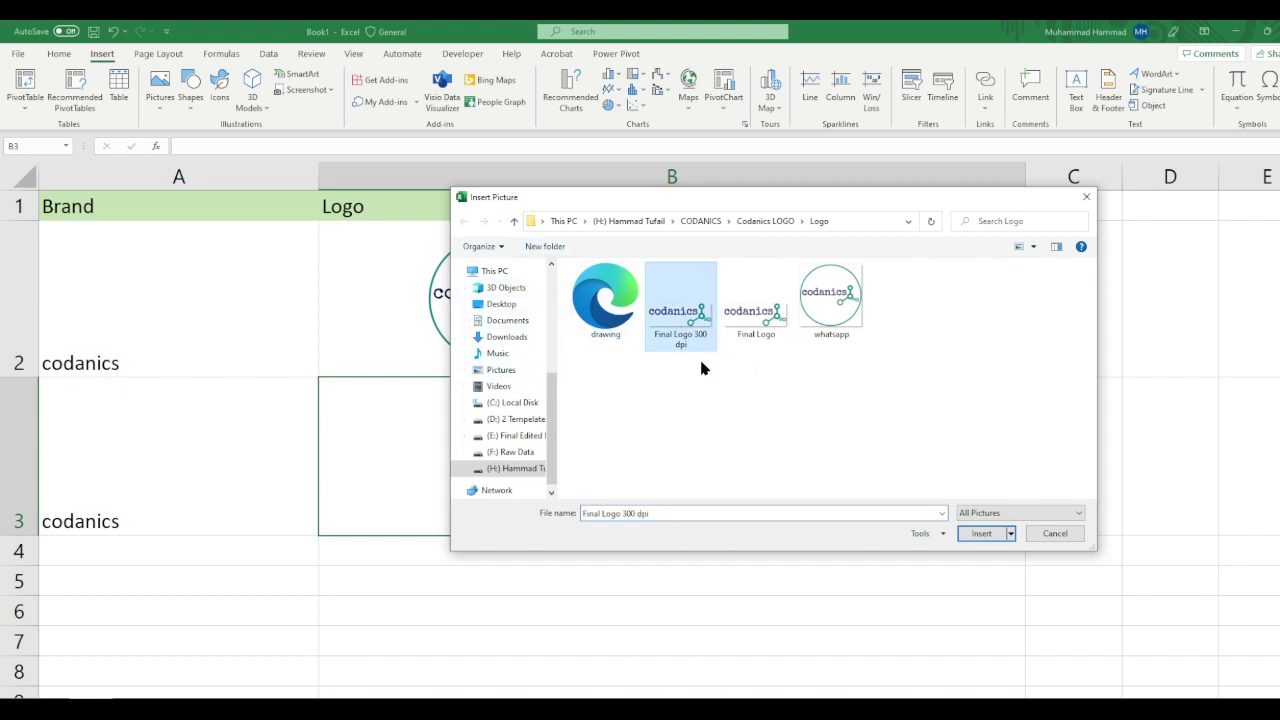
left_click(993, 535)
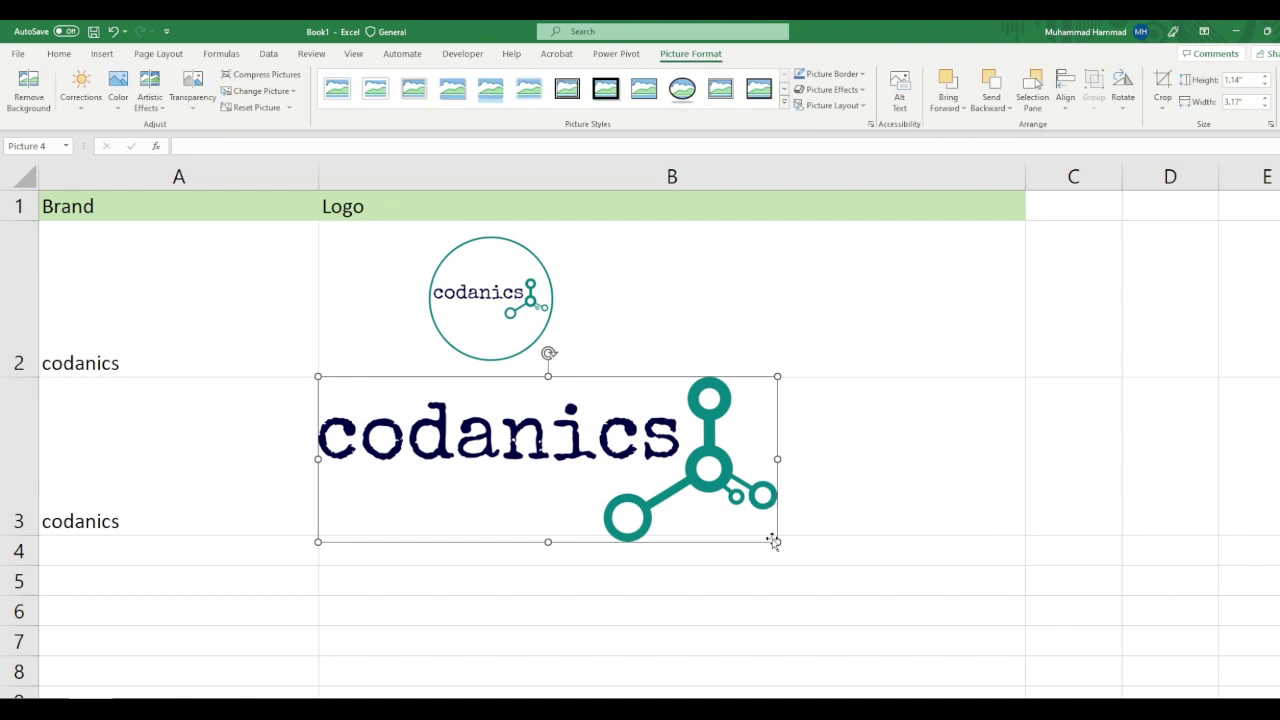
Step: Shrink the wide logo to fit cell B3 and narrow column B
left_click_drag(778, 542, 745, 501)
key("Escape")
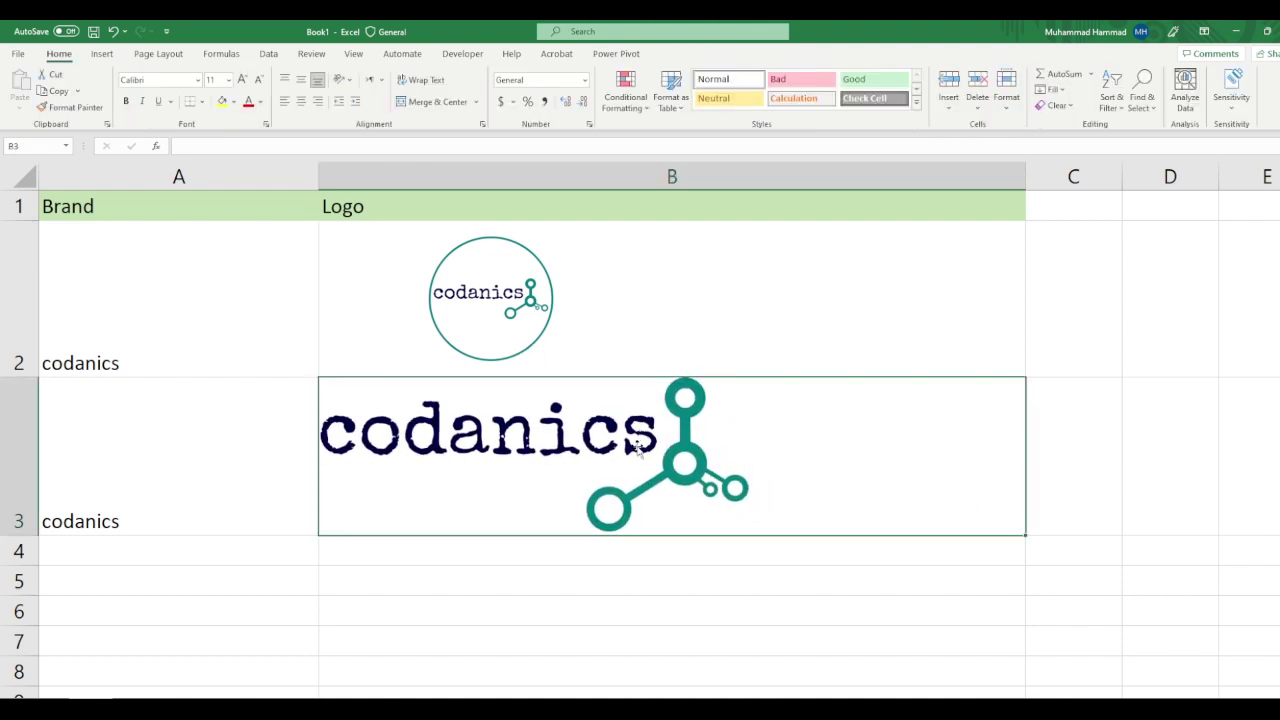
left_click_drag(1025, 176, 780, 218)
Step: Finish narrowing column B and move the selection to empty cell D3
left_click(884, 314)
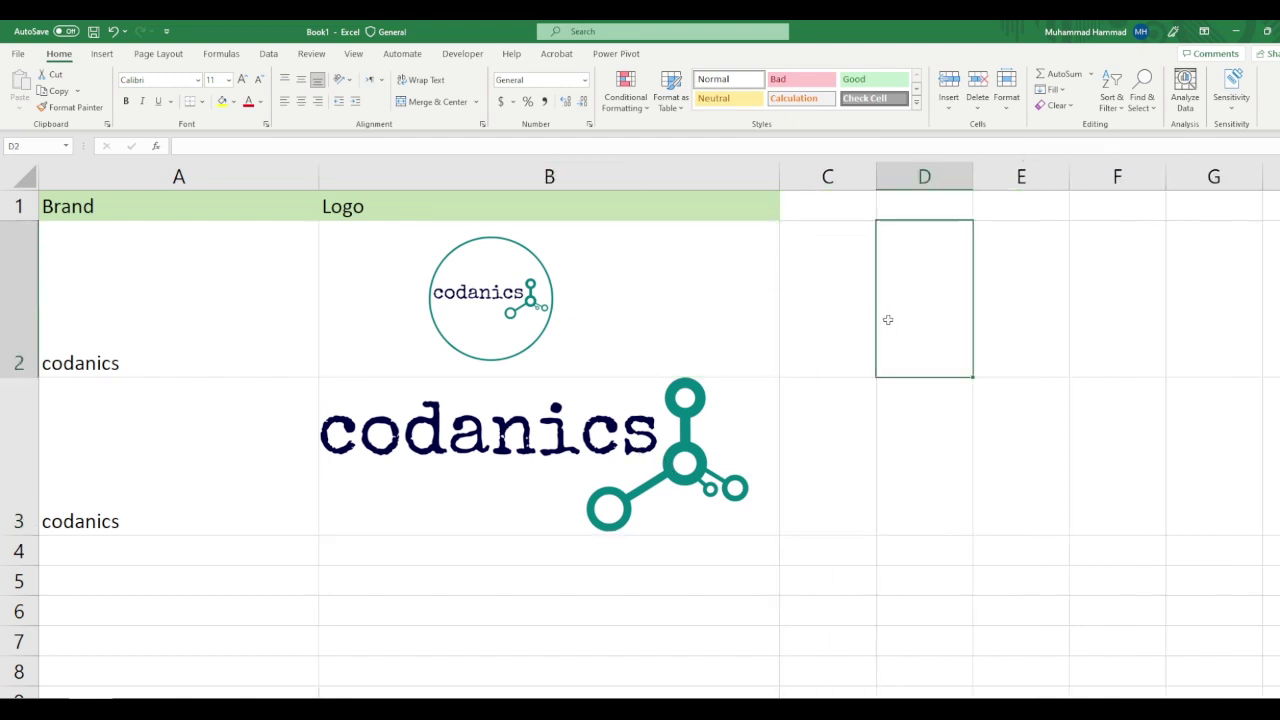
left_click(626, 491)
key("Escape")
left_click(894, 431)
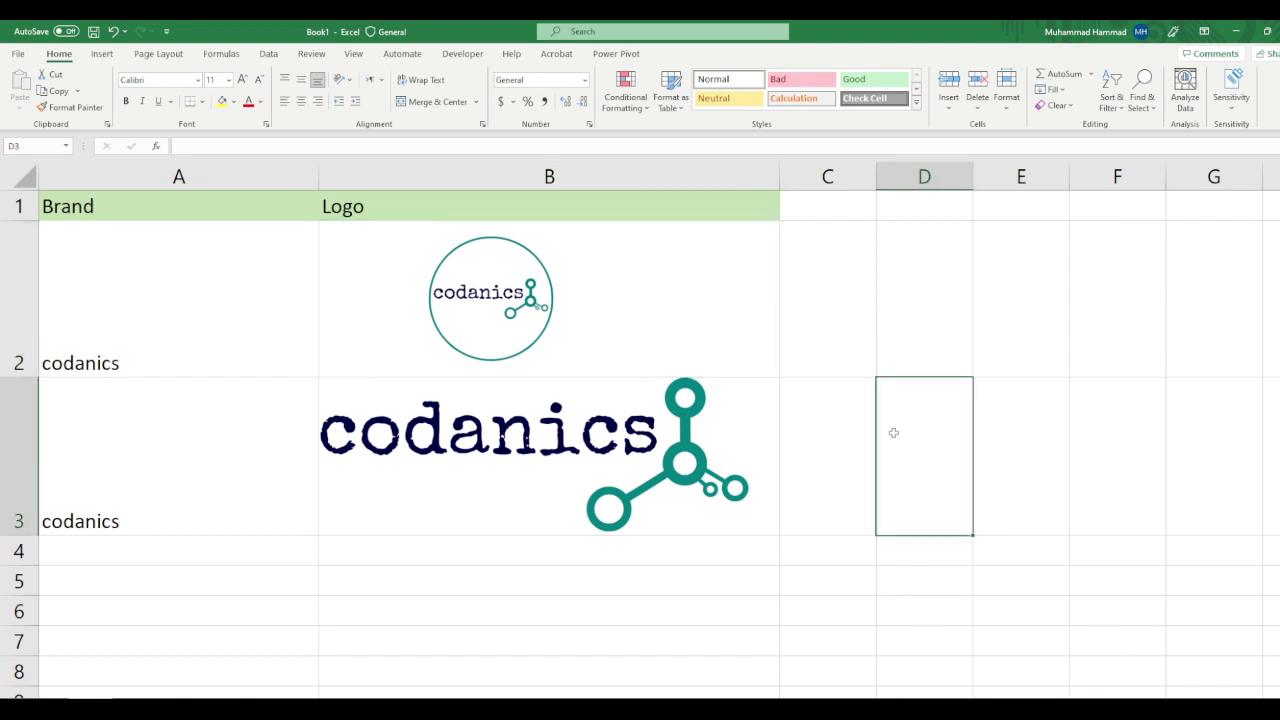
Step: Hide row 3 using its row header context menu
left_click(18, 450)
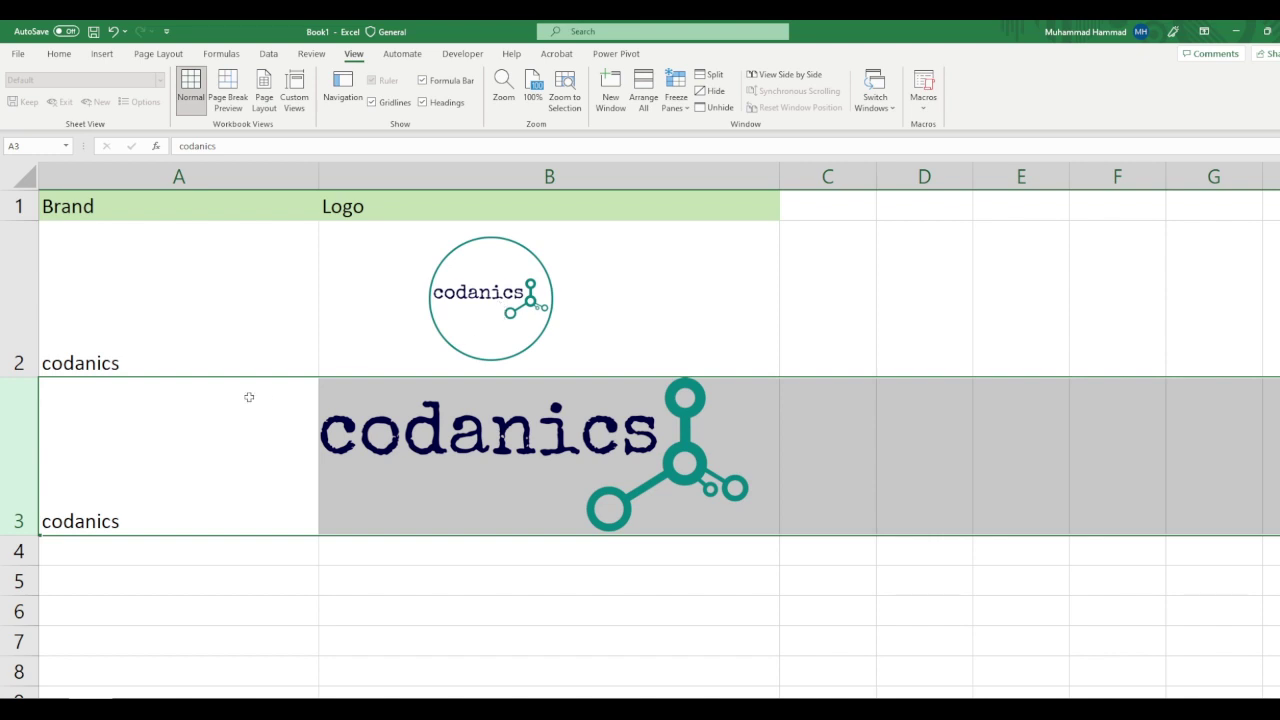
right_click(159, 452)
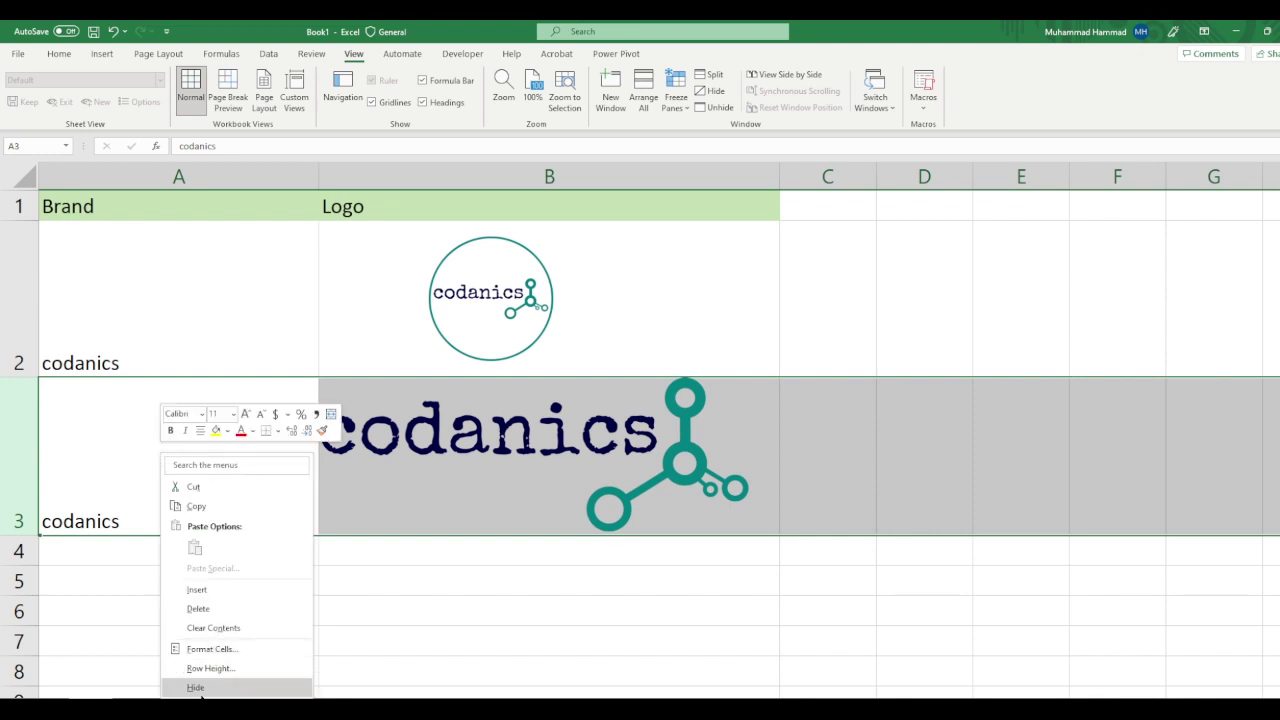
left_click(196, 688)
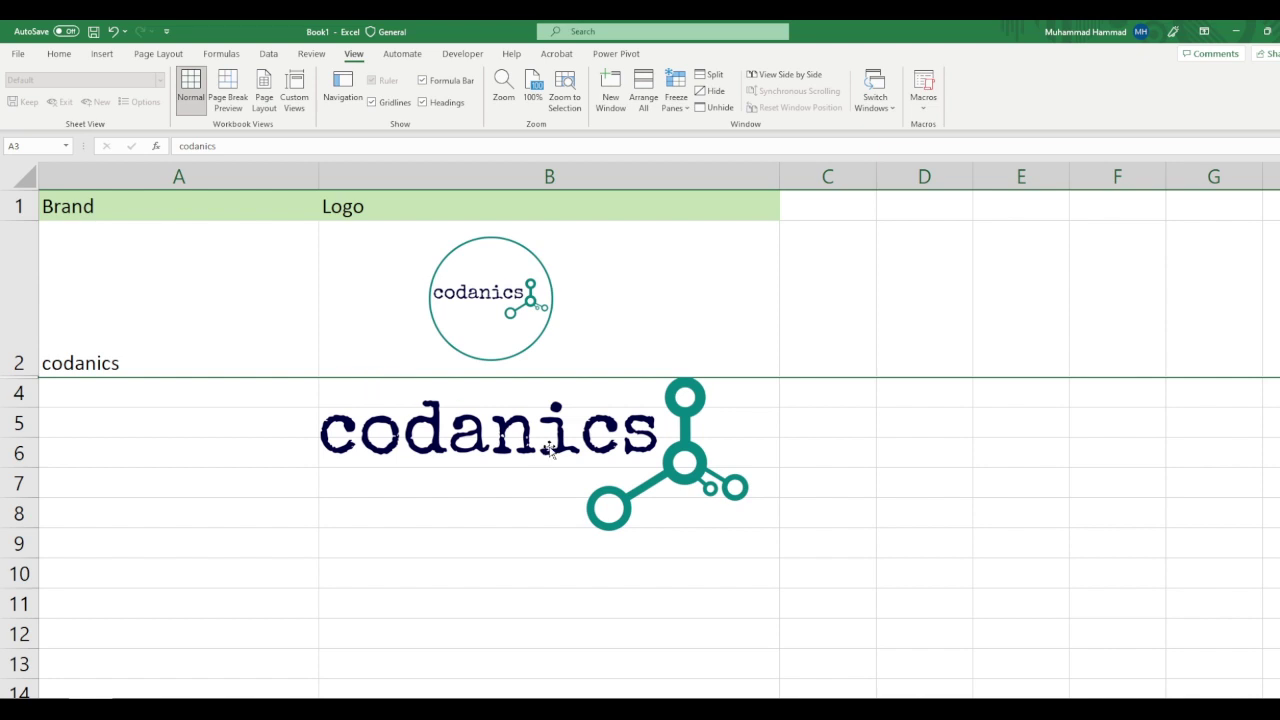
Step: Unhide row 3 and clear the row selection
right_click(30, 378)
left_click(80, 634)
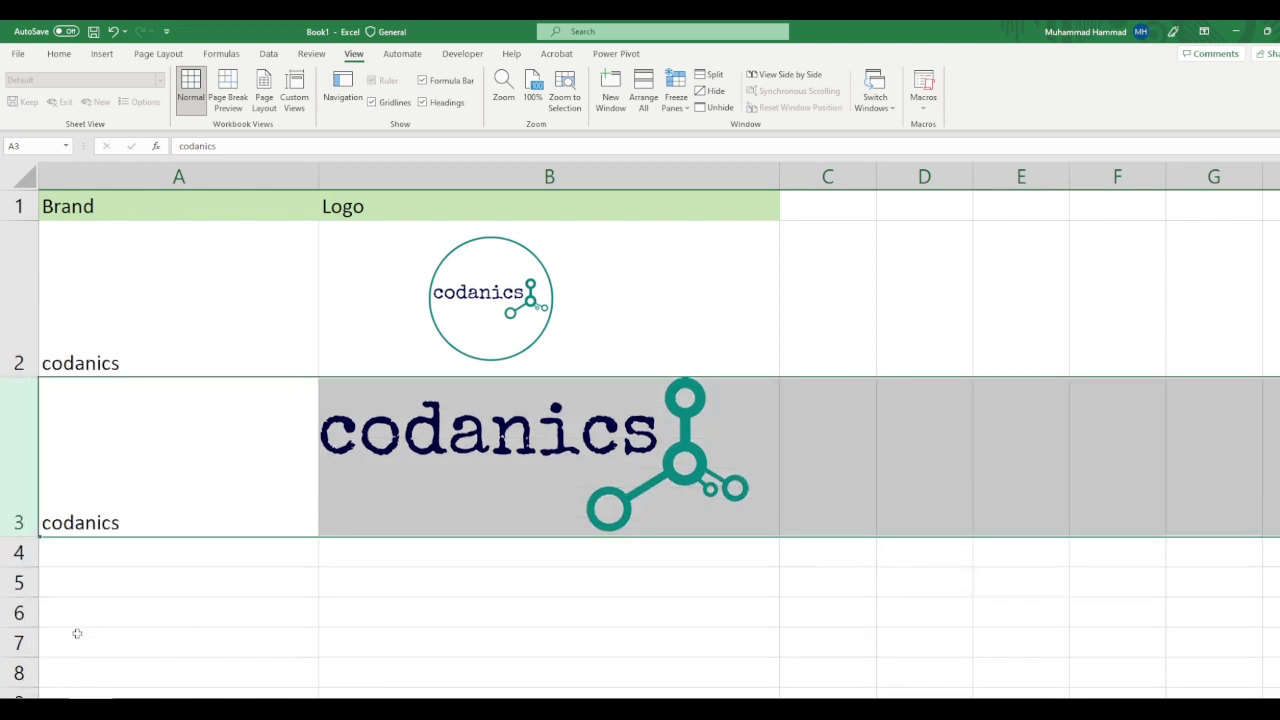
left_click(486, 592)
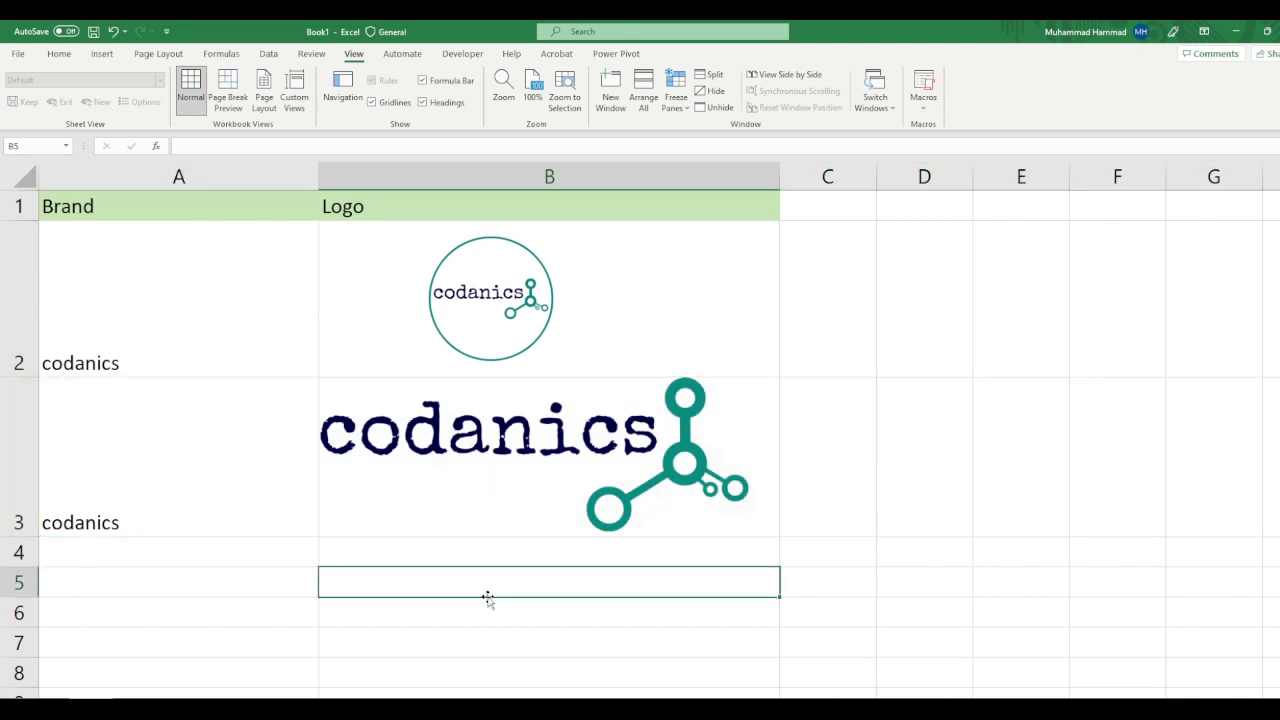
Step: Show the Size & Properties settings for the wide logo in Format Picture
right_click(466, 445)
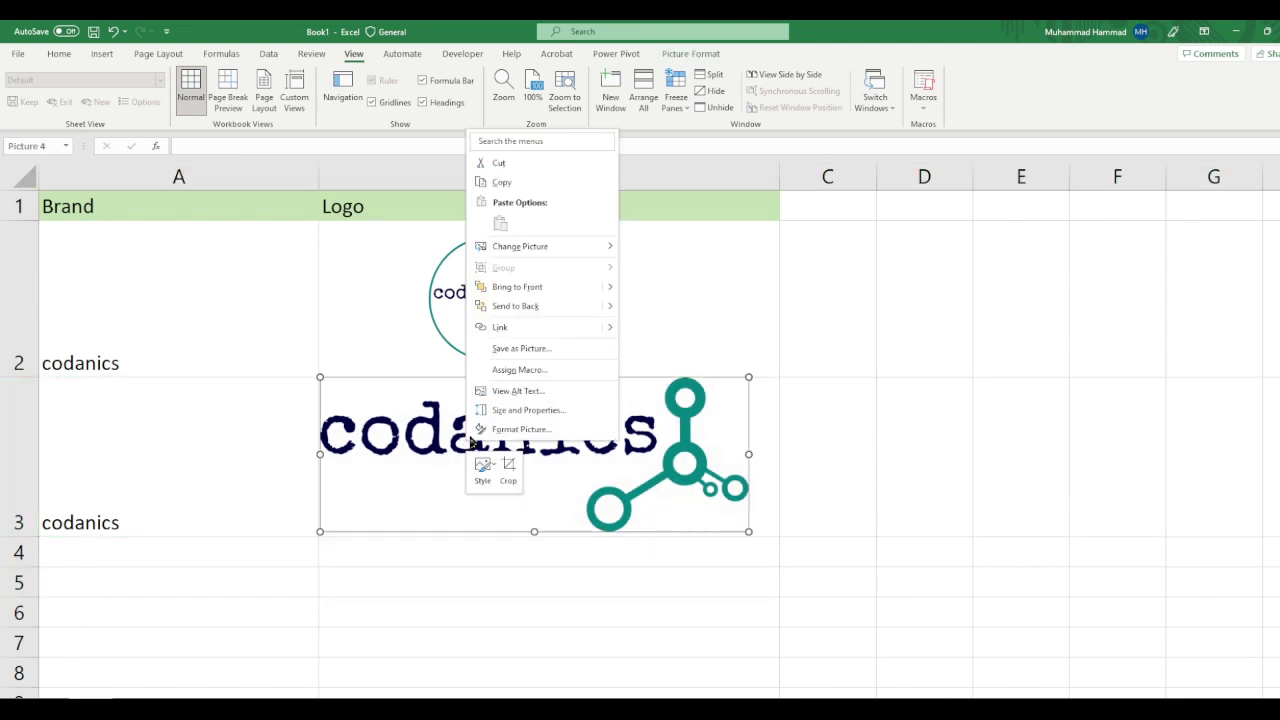
left_click(495, 430)
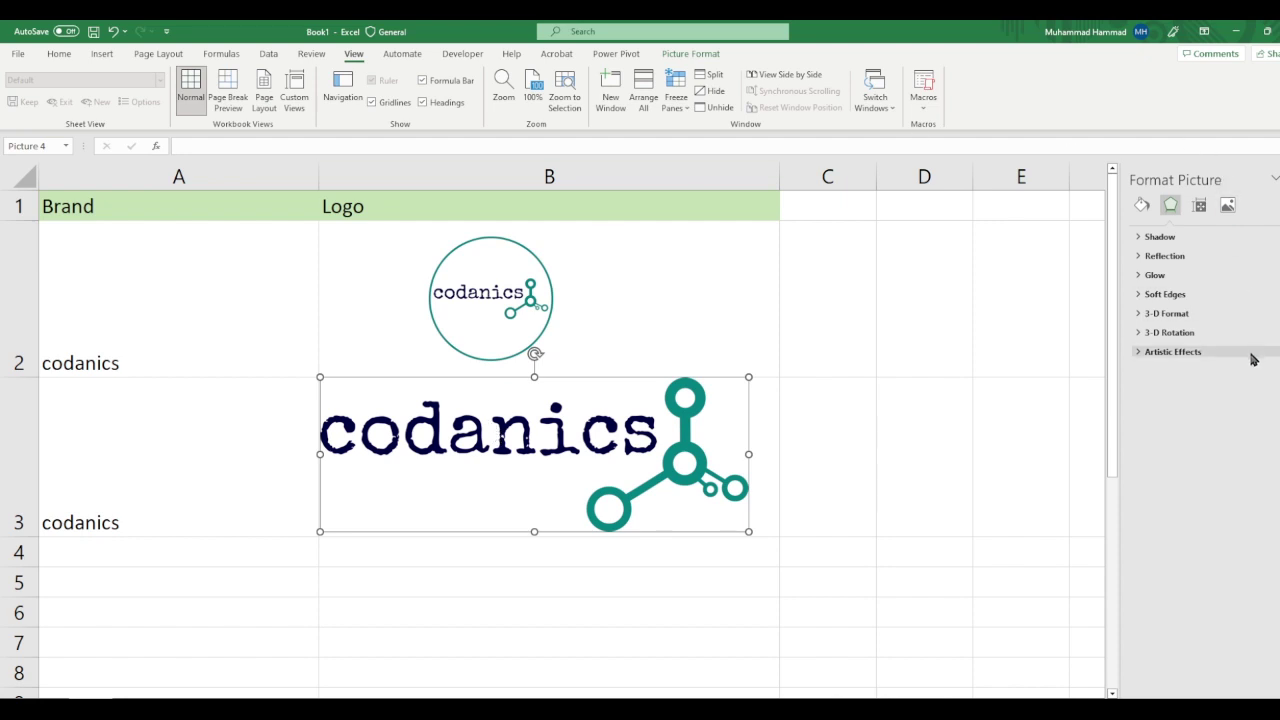
left_click(1199, 205)
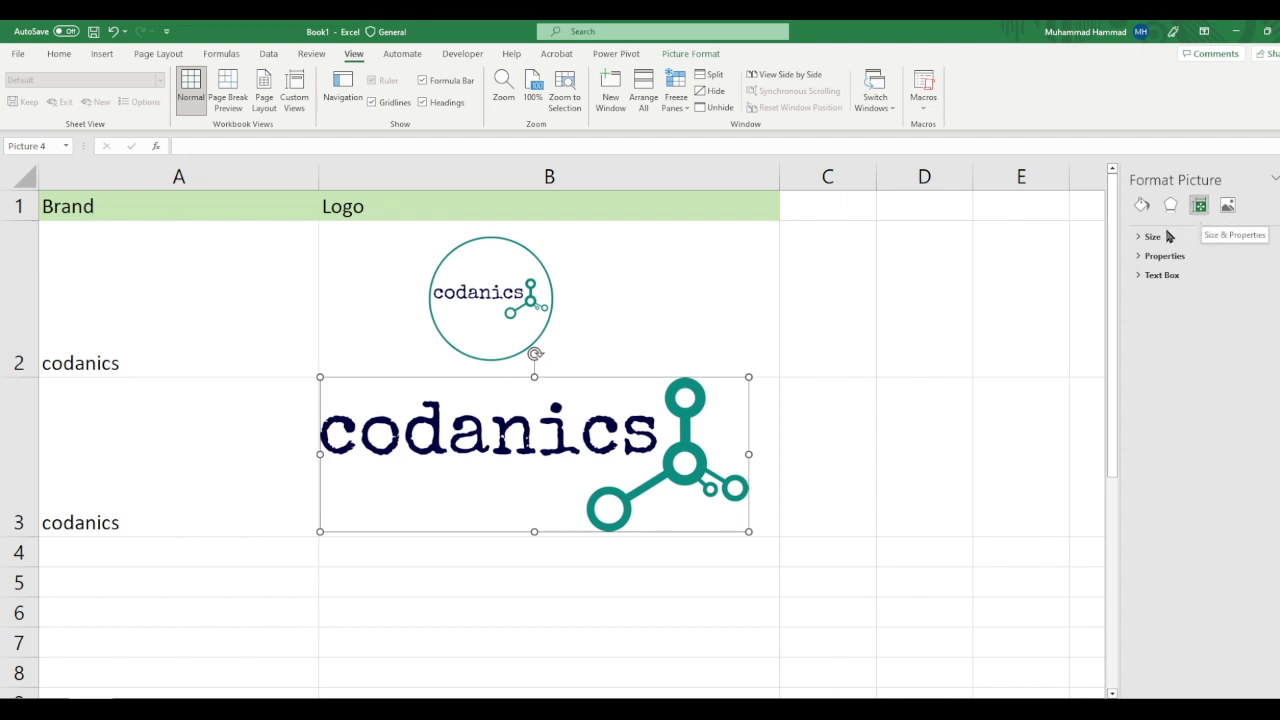
Step: Set the wide logo's properties to Move and size with cells and close the pane
left_click(1143, 256)
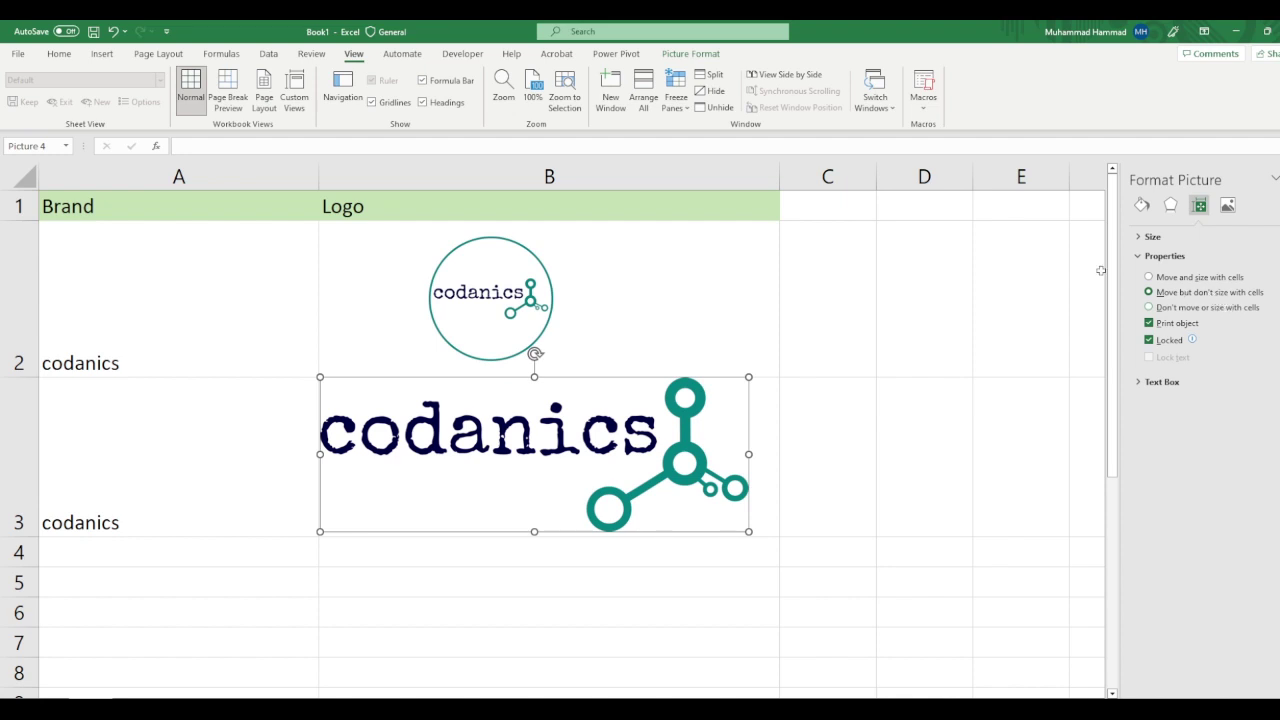
left_click(1149, 277)
left_click(18, 457)
right_click(140, 481)
Step: Hide row 3 with its logo, then unhide it via rows 2–4 to restore the logo
left_click(204, 450)
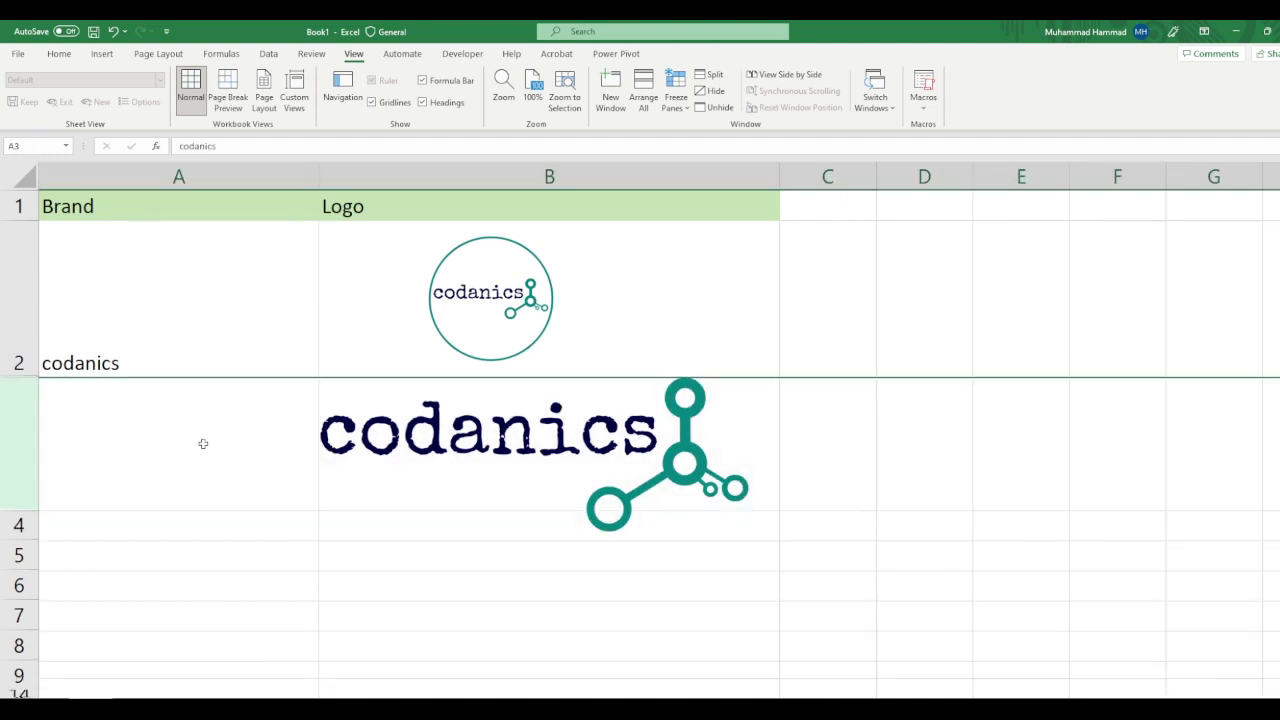
left_click_drag(18, 393, 14, 368)
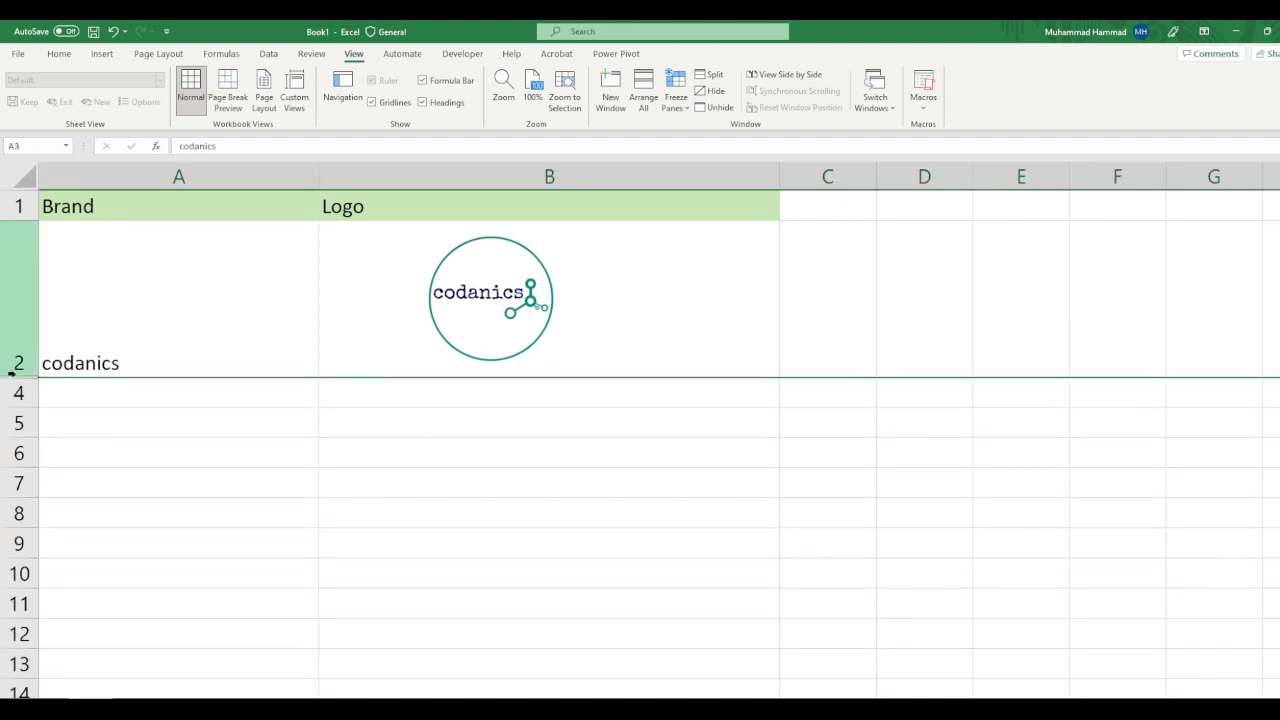
right_click(14, 378)
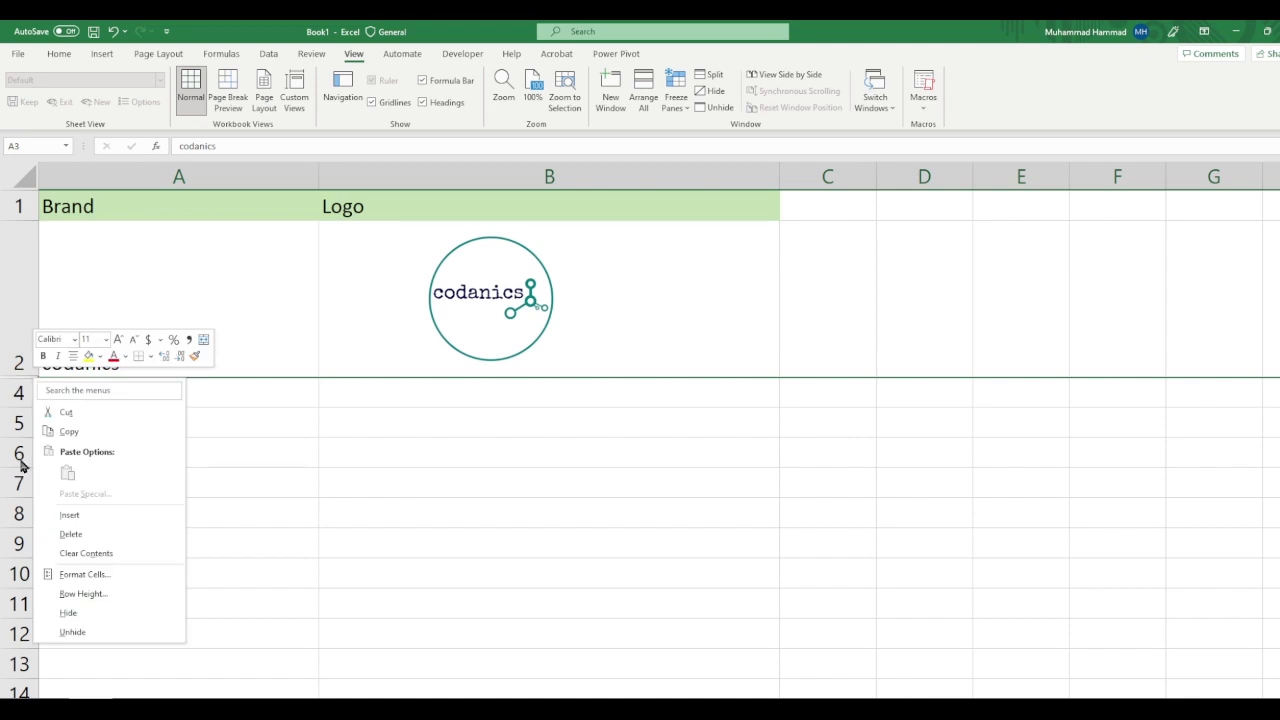
left_click(51, 631)
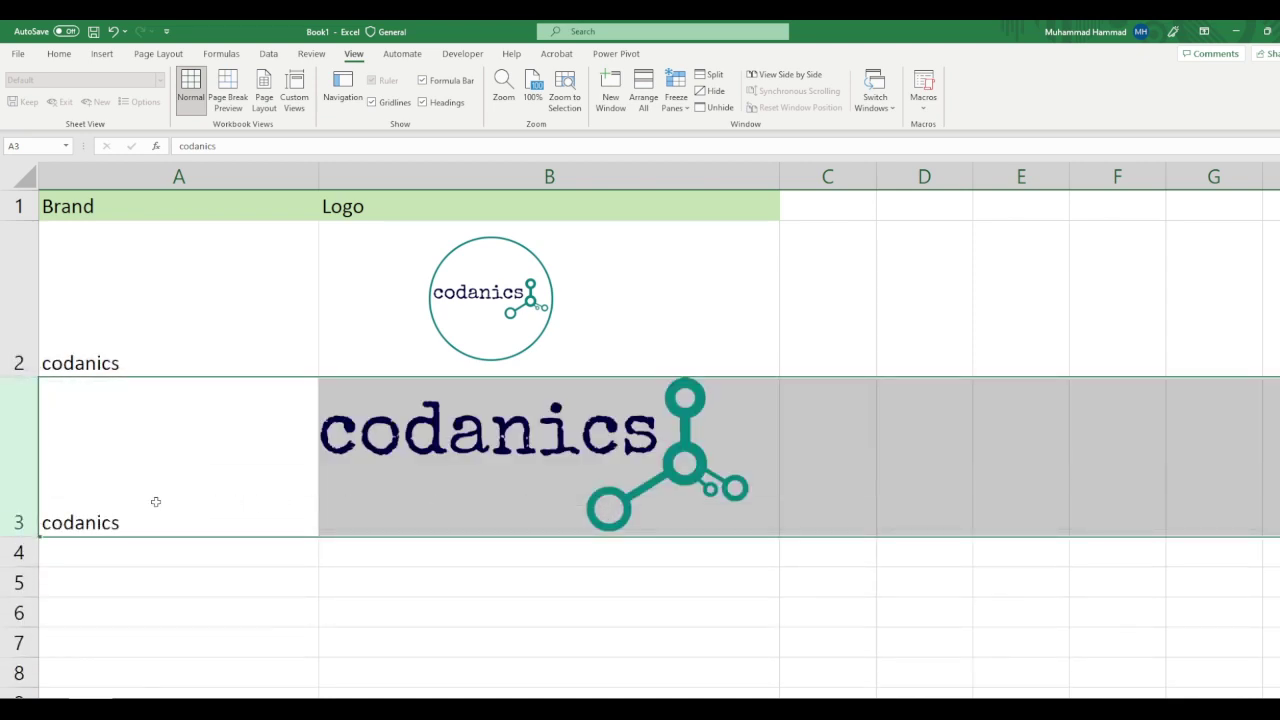